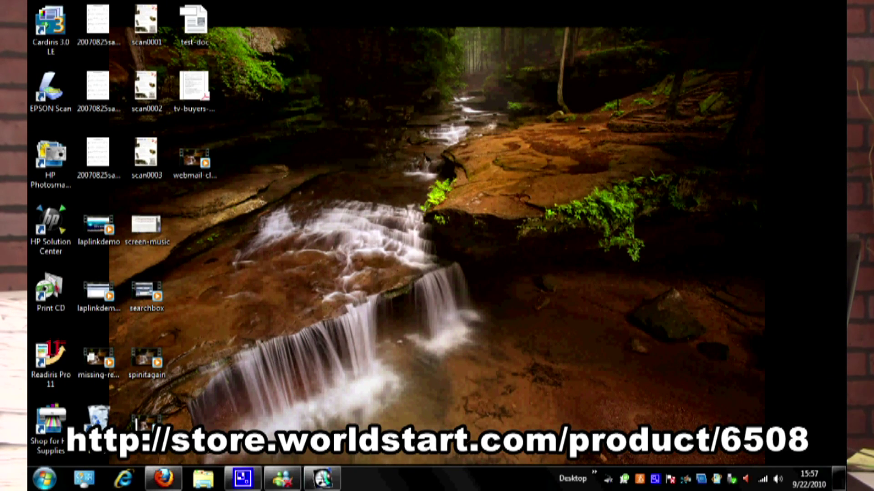
- Review the Readiris Pro price comparison page and preview the scan0003 book-back image
click(171, 482)
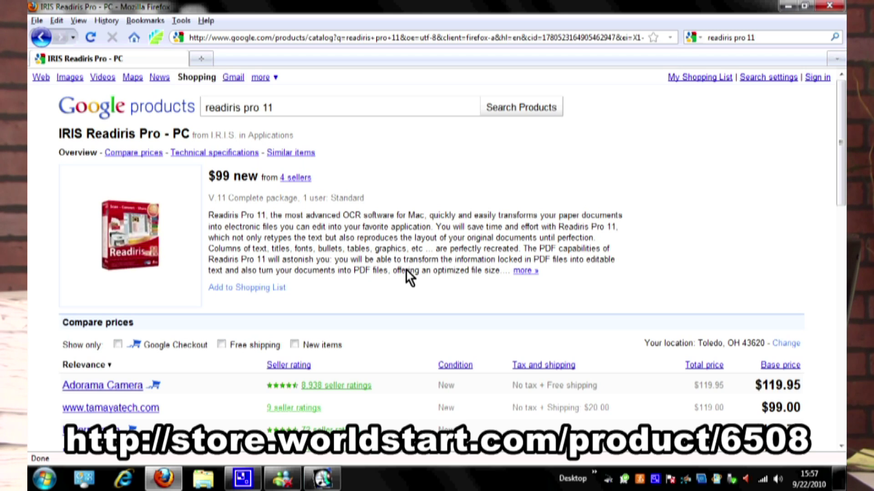
scroll(397, 273, down, 3)
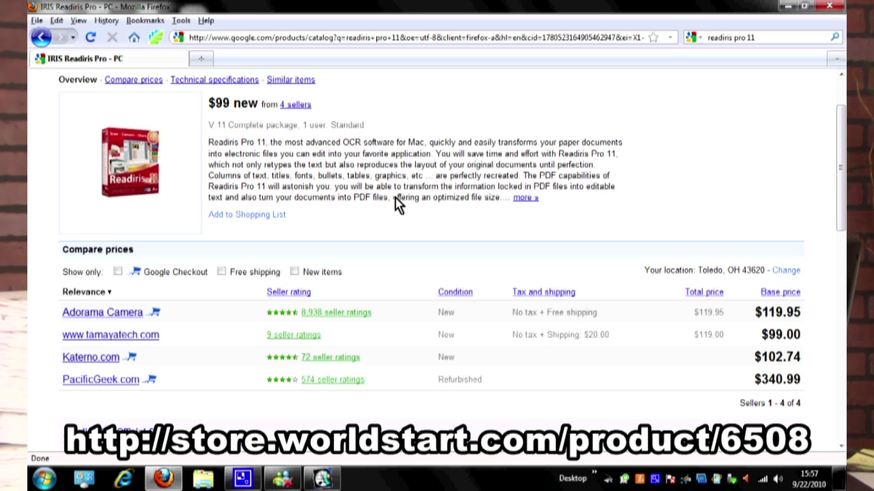
click(787, 6)
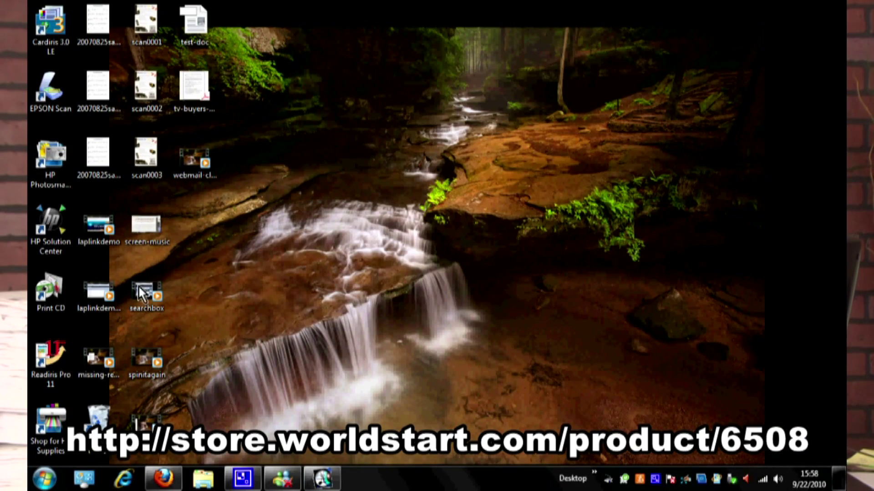
double_click(145, 153)
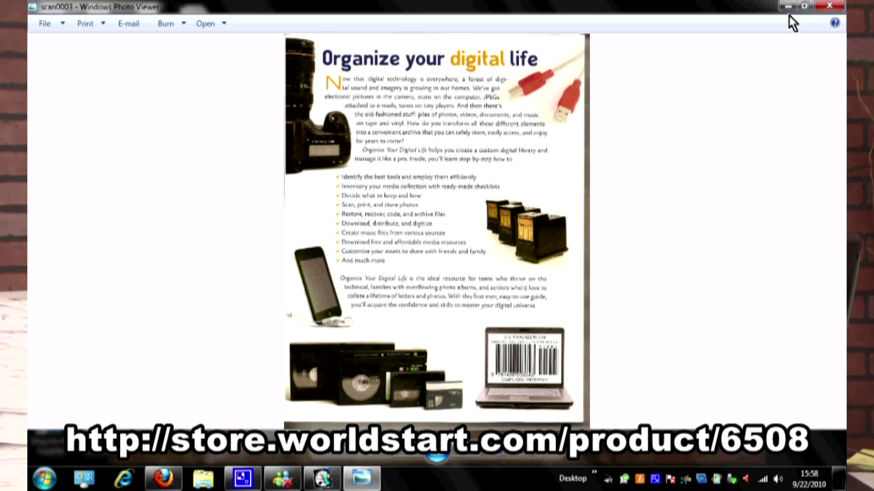
click(826, 6)
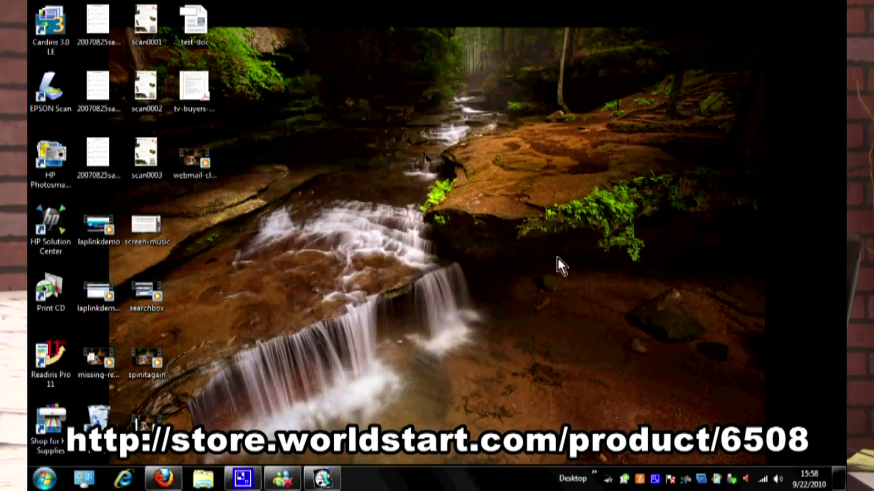
- Launch Readiris, keep the scanner as the source and switch its settings to colour
double_click(52, 357)
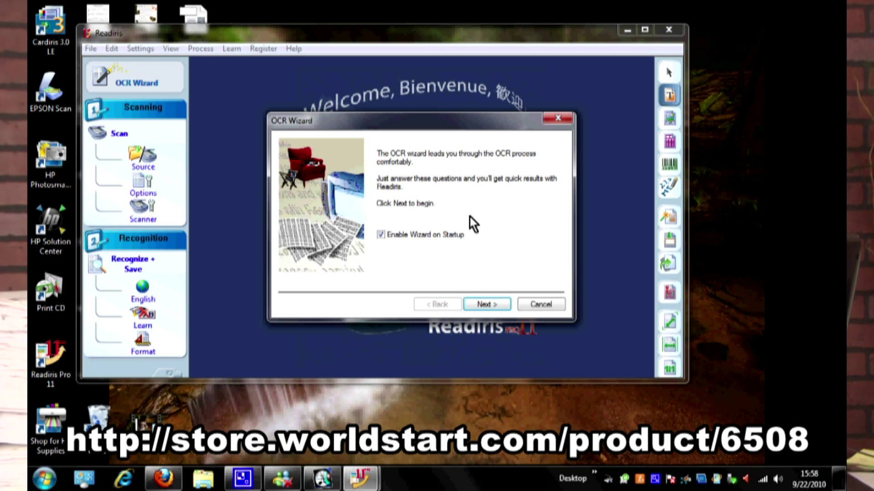
click(493, 307)
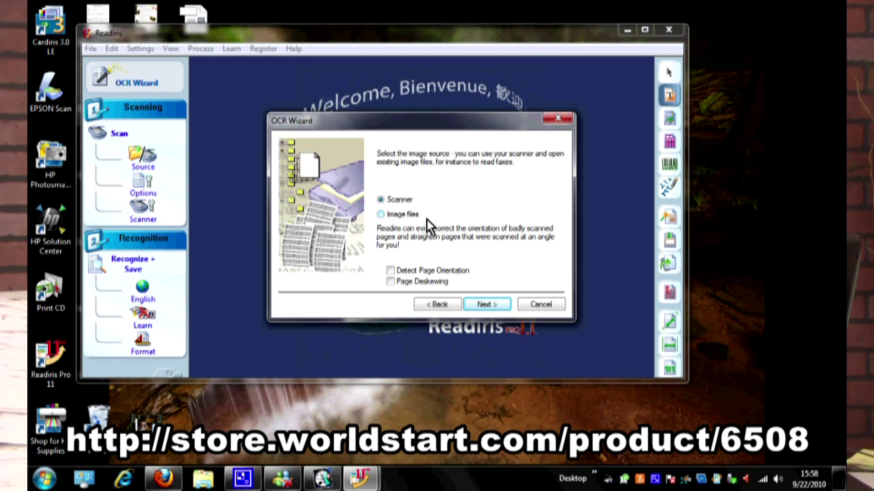
click(487, 304)
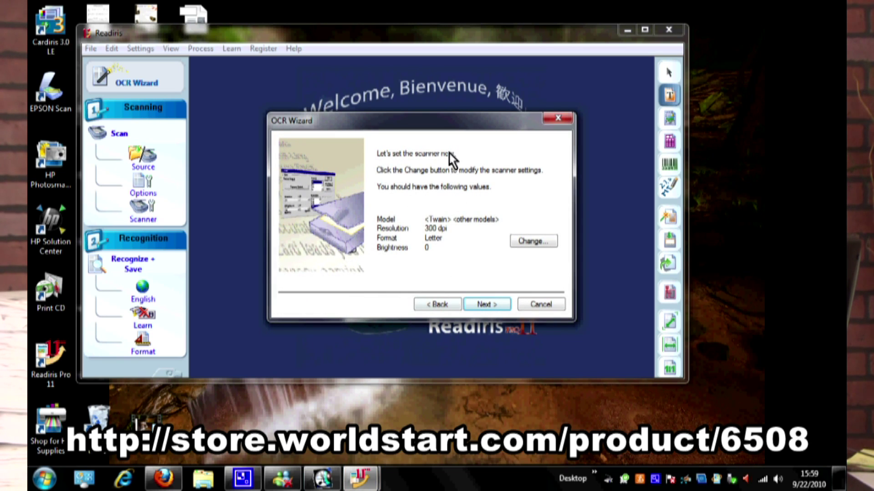
click(537, 243)
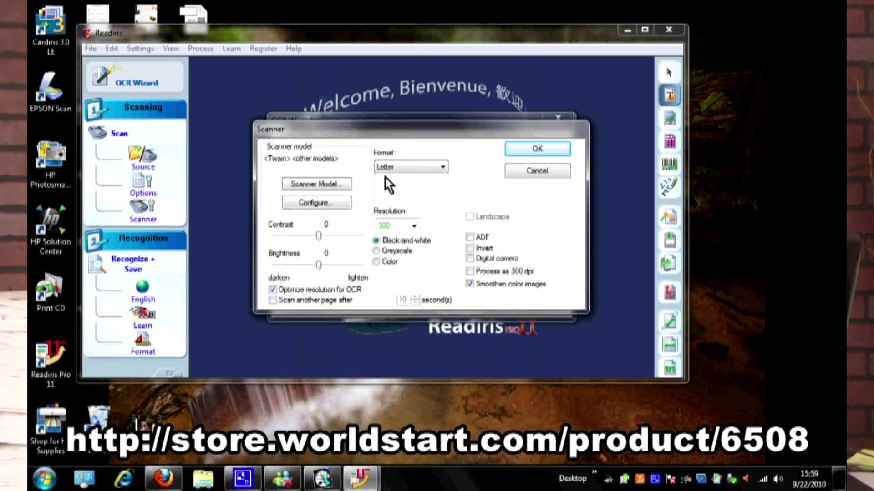
drag(402, 135, 413, 127)
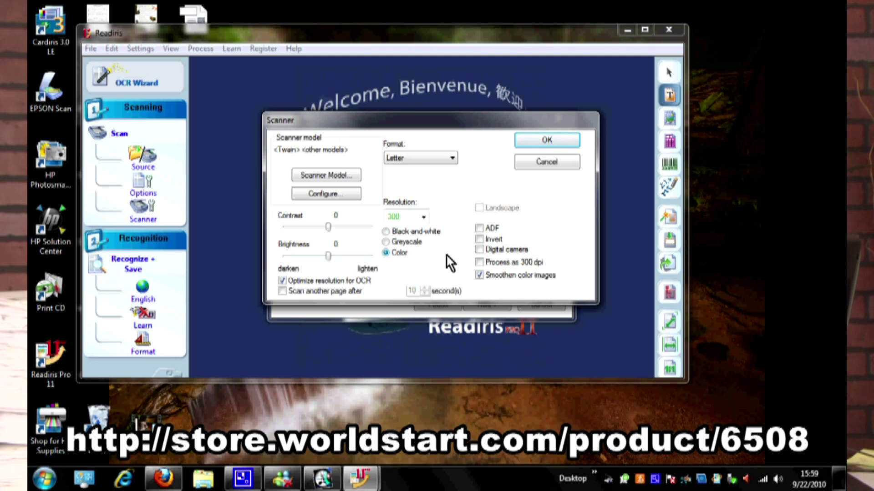
click(546, 142)
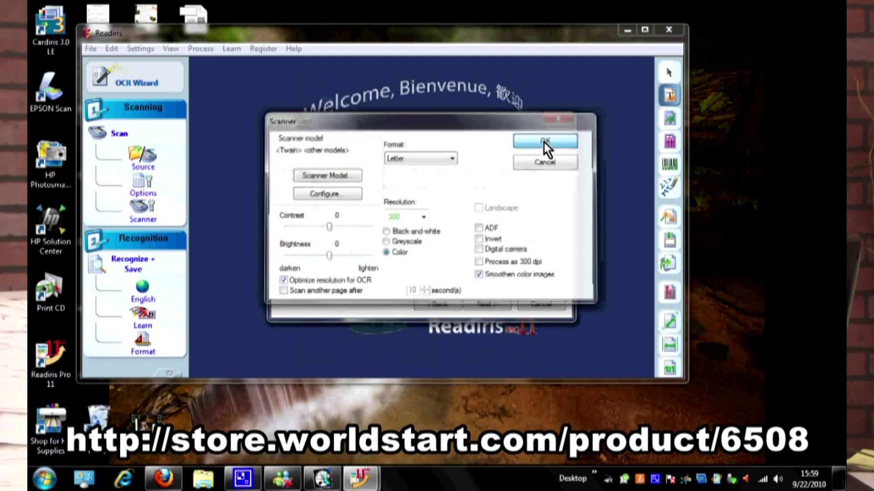
- Keep English and Word output with recreated layout, then scan the book back
click(484, 304)
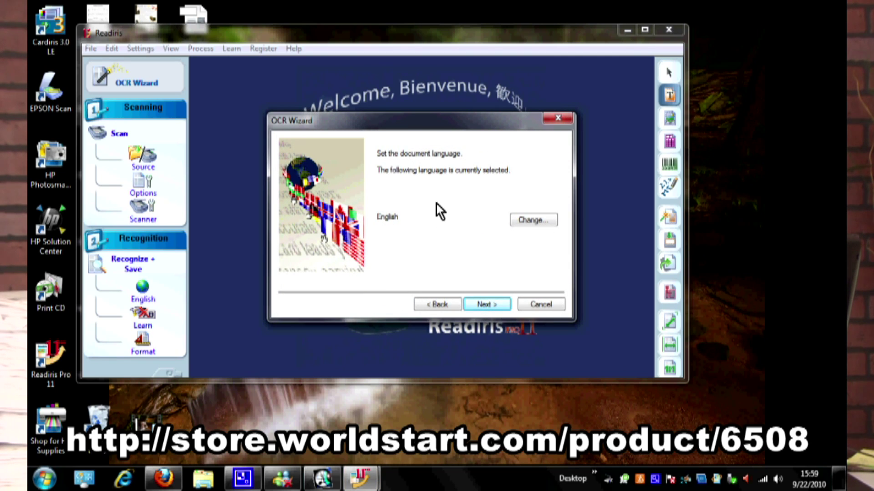
click(489, 307)
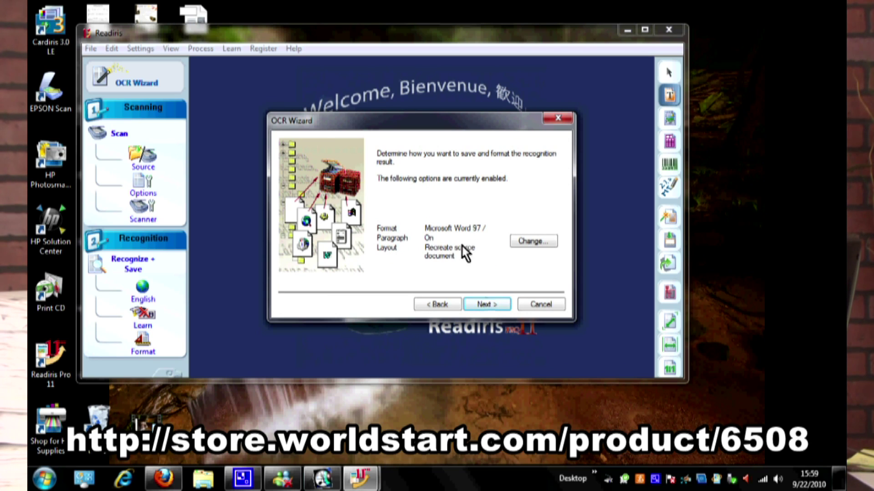
click(489, 307)
click(489, 306)
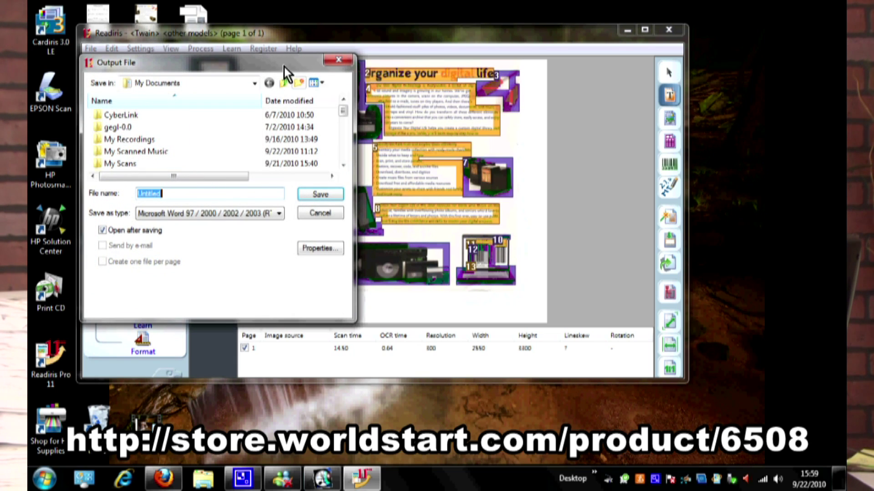
- Save the recognised page as the Word file 'test-document'
drag(284, 67, 234, 179)
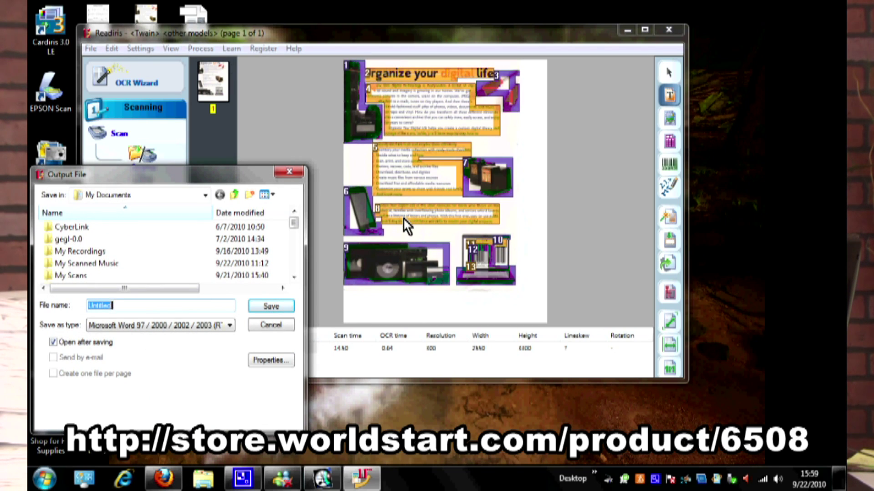
drag(189, 171, 223, 113)
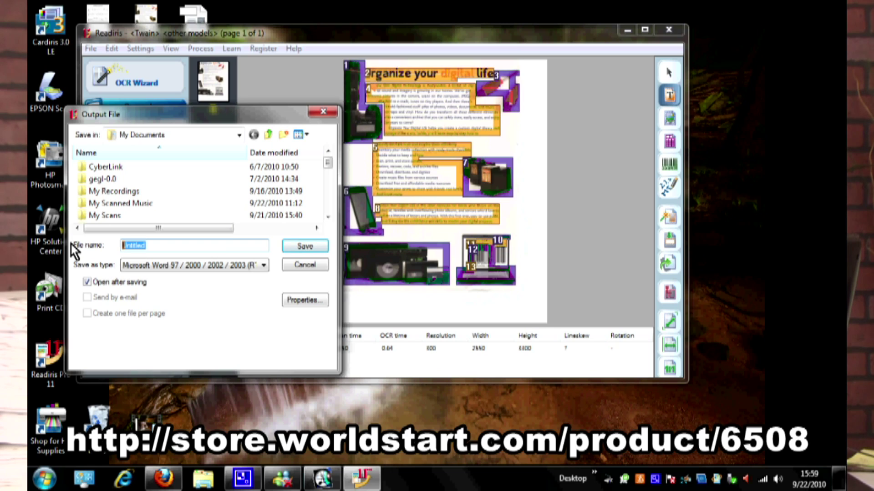
text(test-)
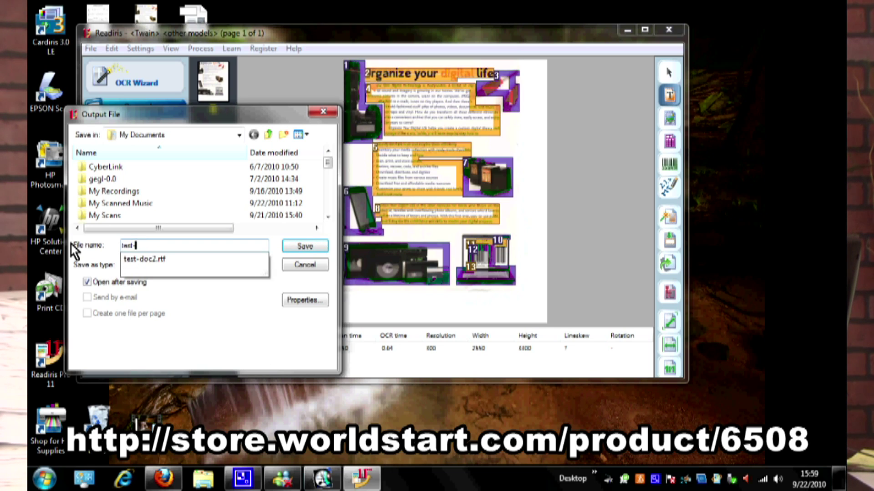
text(document)
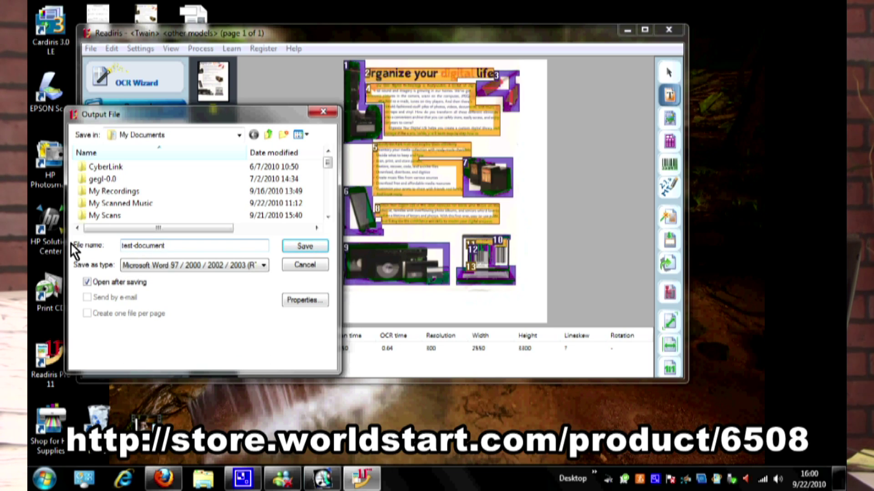
click(303, 247)
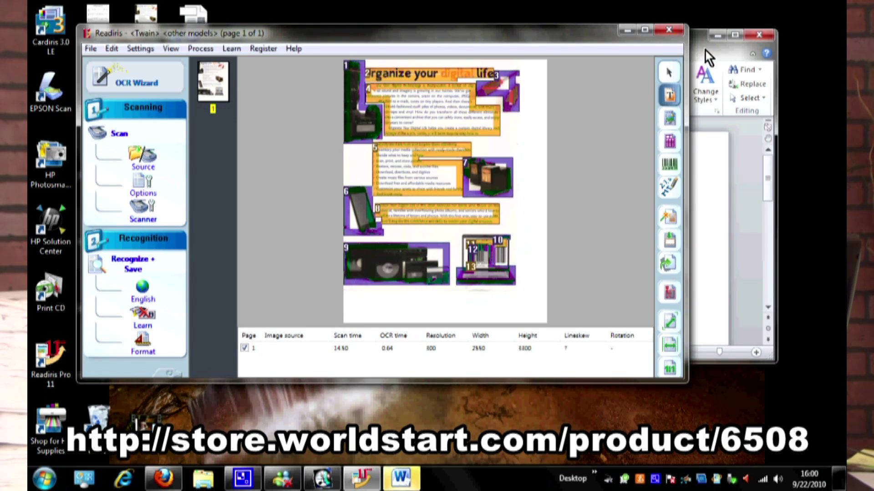
- Maximize the converted test-document in Word and look over its layout
click(706, 51)
click(734, 35)
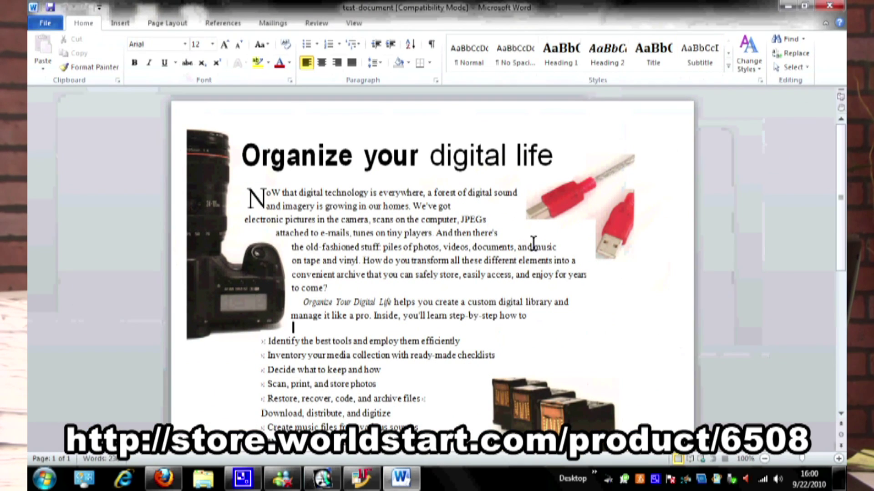
scroll(437, 234, down, 3)
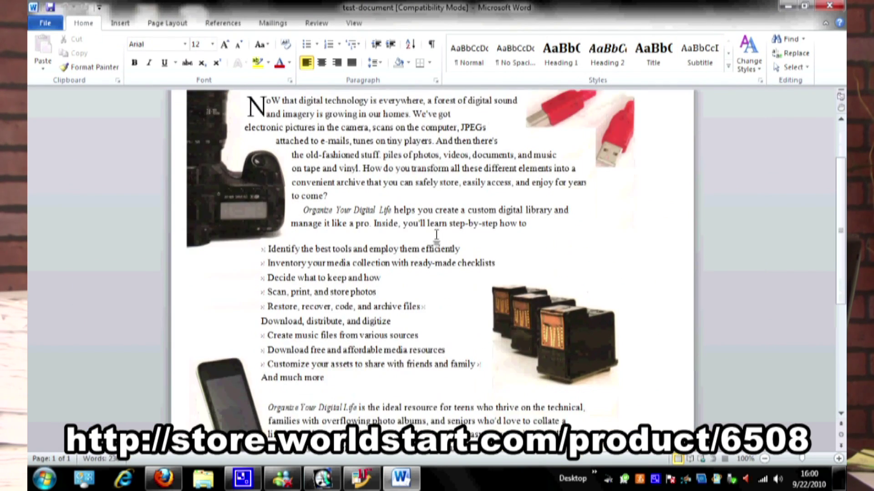
scroll(436, 235, down, 4)
scroll(434, 236, up, 3)
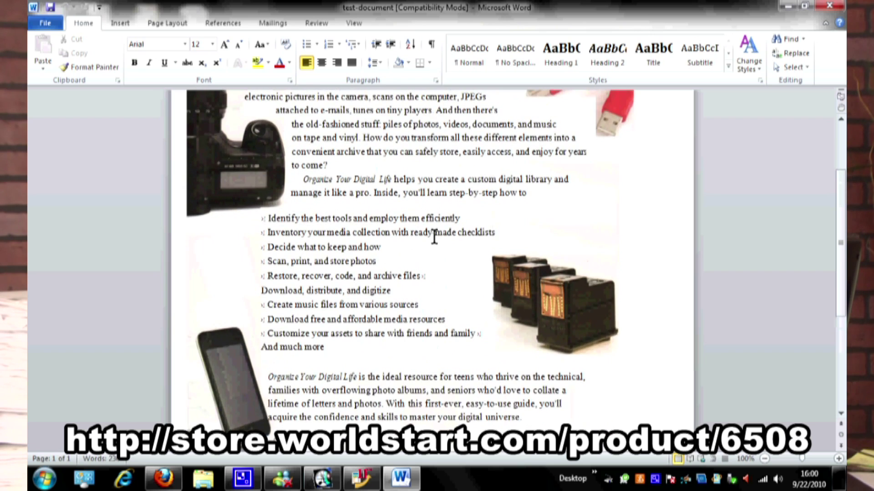
scroll(434, 237, up, 4)
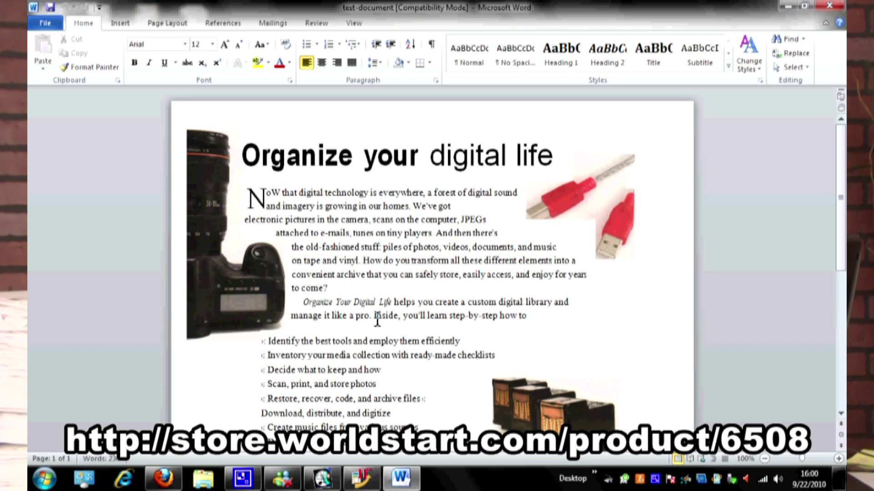
- Delete the 'Organize Your Digital Life helps you' paragraph and drag the USB cable picture lower
drag(304, 302, 531, 318)
key(Delete)
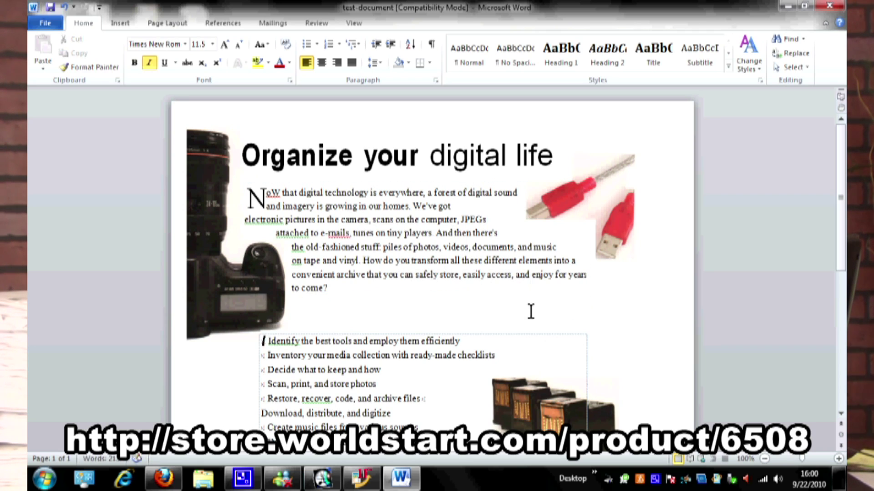
drag(608, 214, 602, 303)
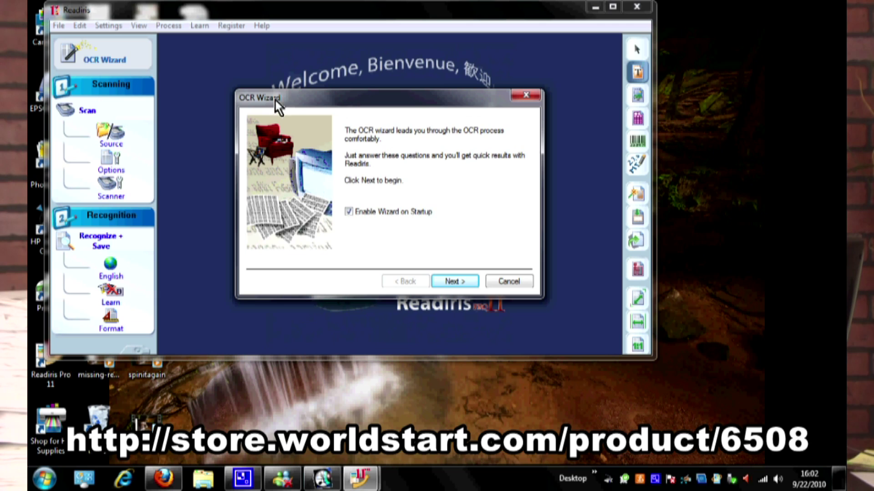
- Run the OCR Wizard with Image files as source, English language and Word output
click(466, 282)
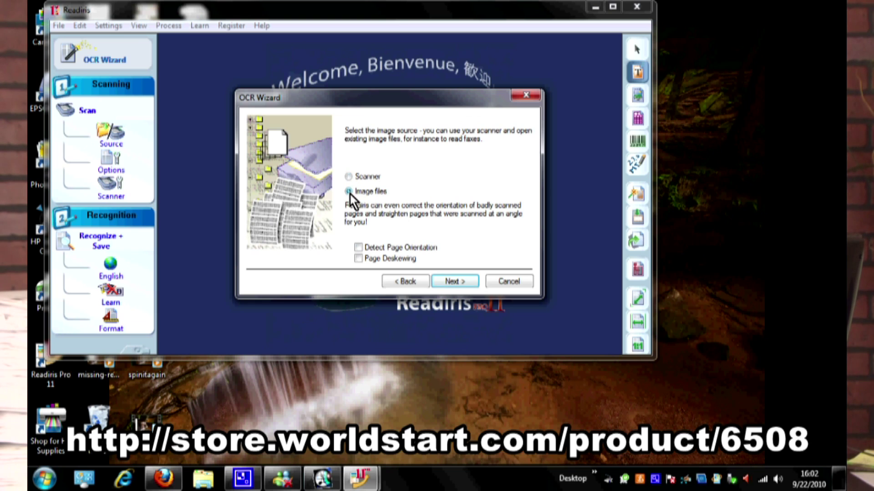
click(459, 278)
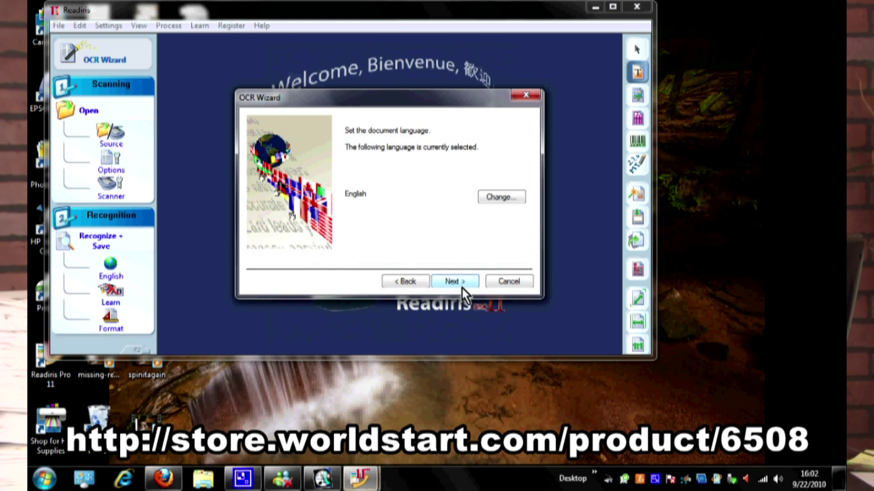
click(462, 279)
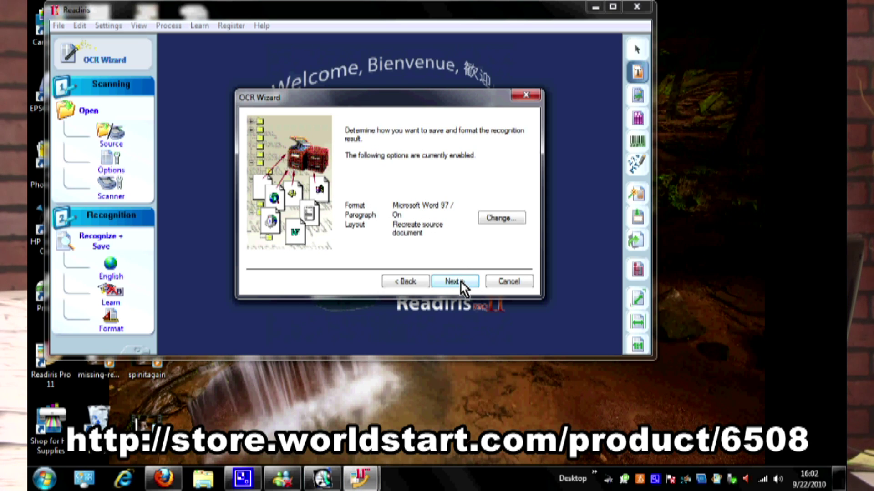
click(460, 280)
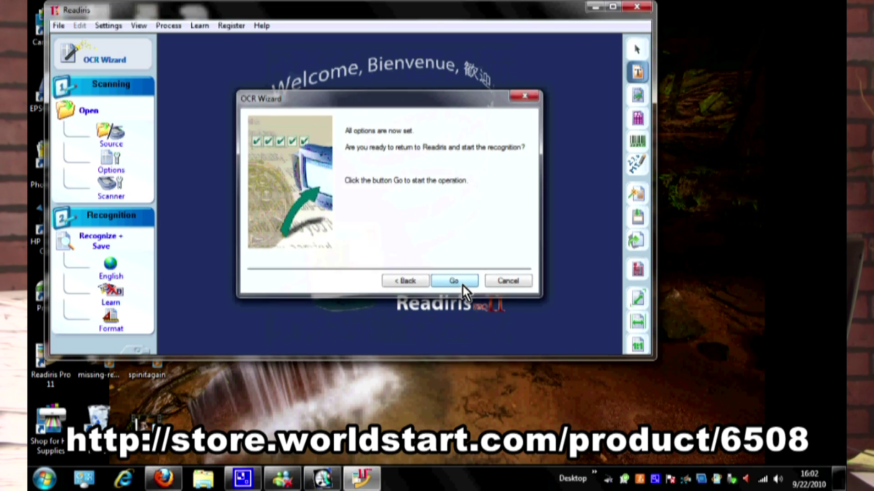
click(455, 281)
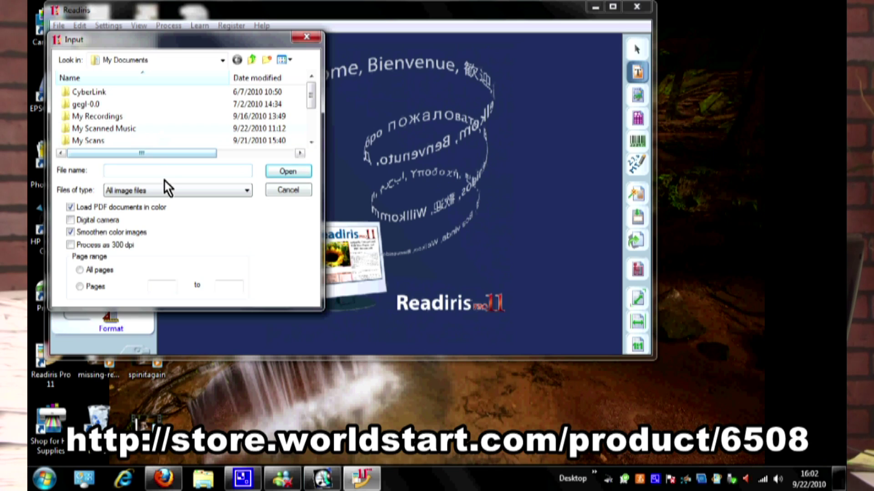
- Open tv-buyers-guide.pdf from the Desktop for recognition
click(138, 61)
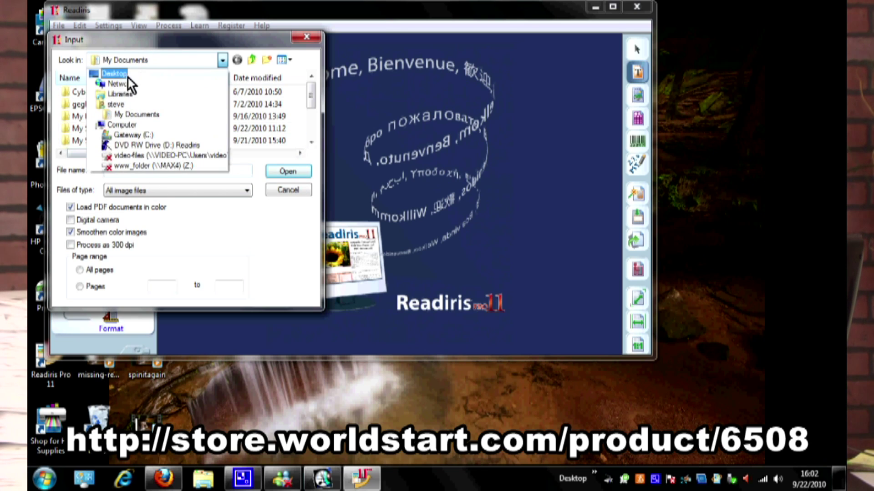
click(112, 74)
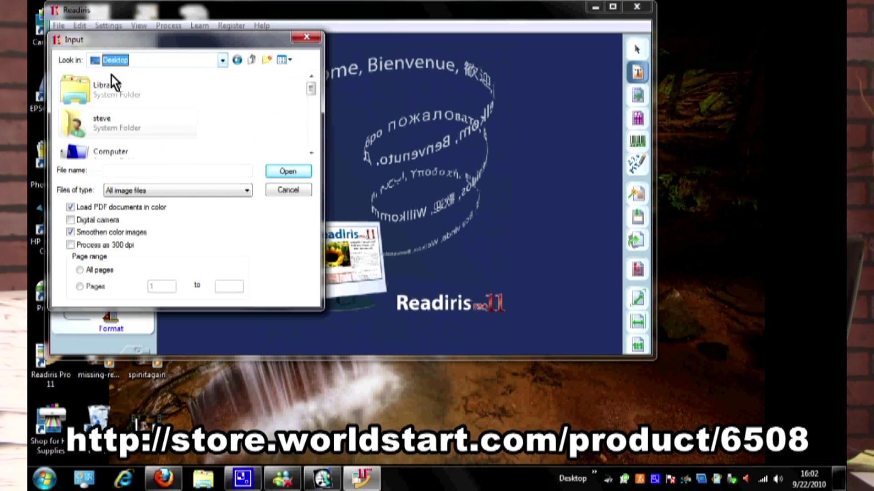
click(312, 153)
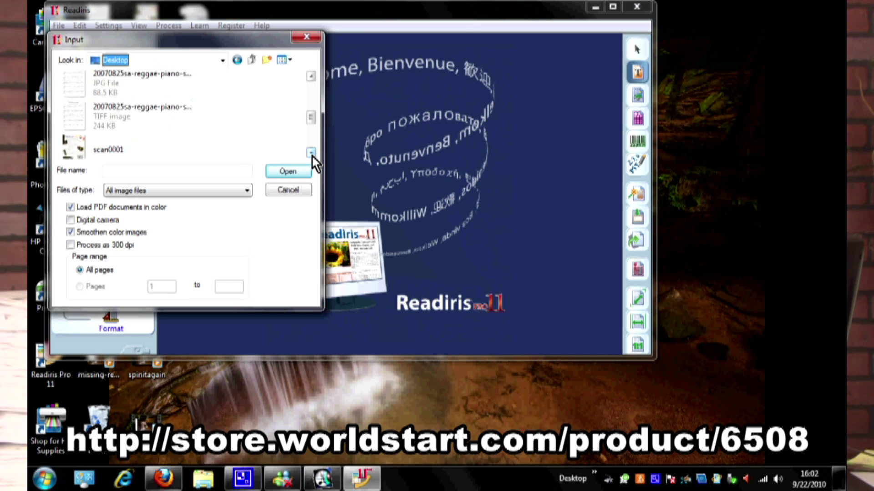
drag(312, 155, 312, 155)
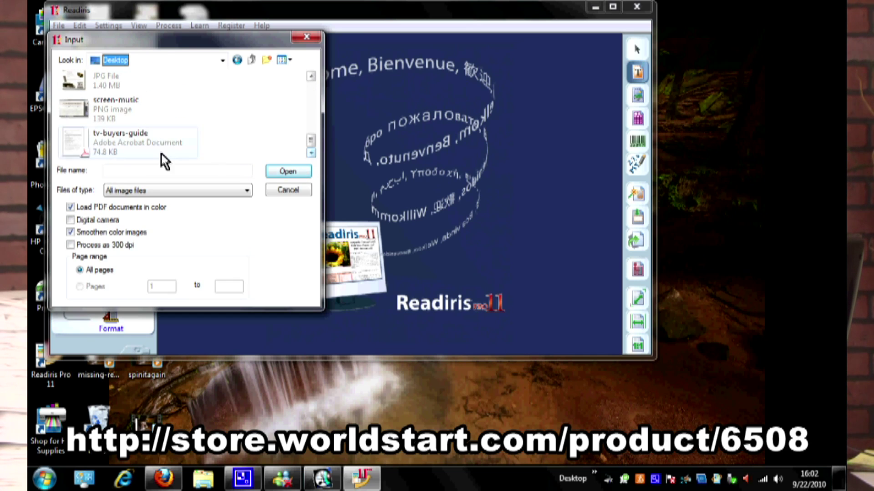
click(81, 143)
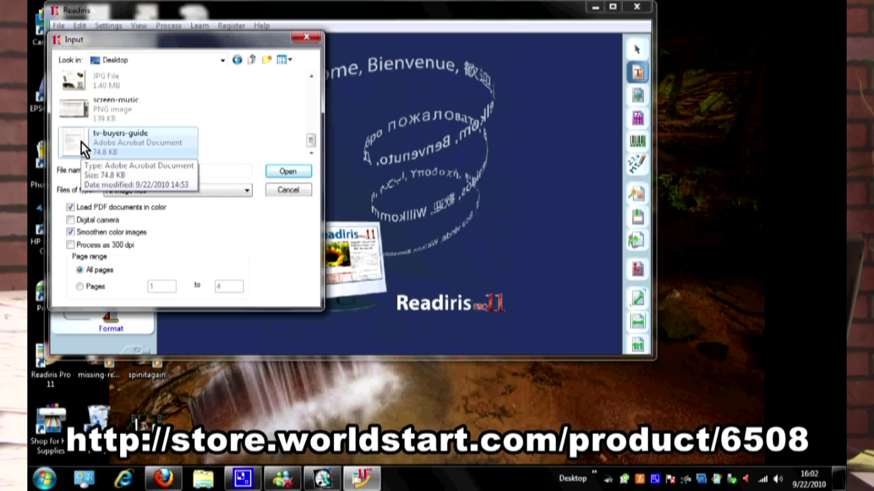
click(297, 173)
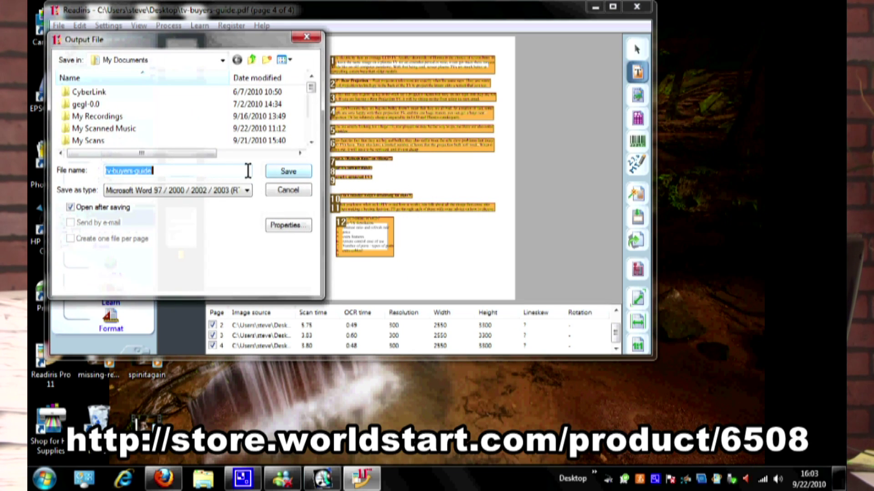
- Rename the output file to 'tv-buyers-guide2' and save it
click(198, 172)
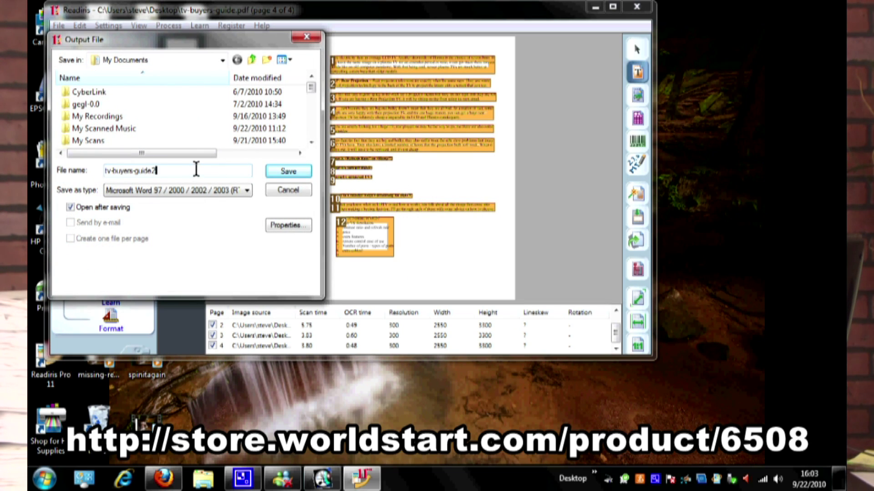
click(295, 173)
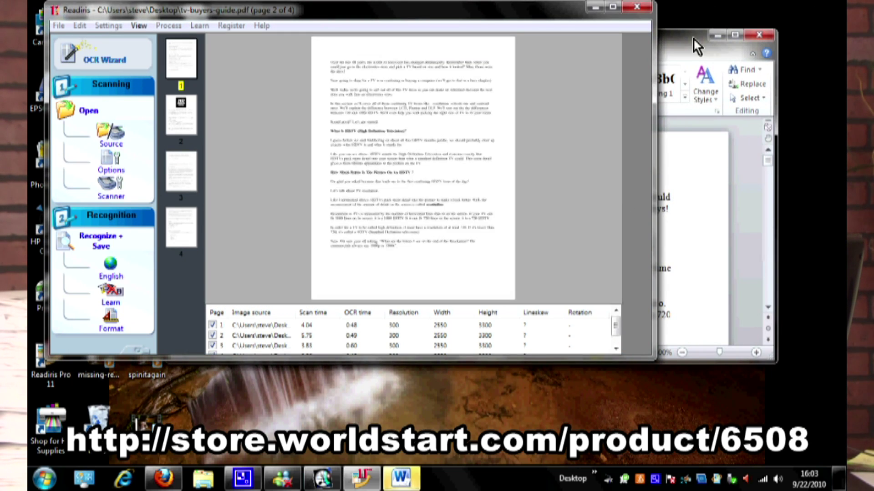
- Scroll through the four-page tv-buyers-guide2 document to check its converted text and pictures
click(691, 45)
scroll(534, 191, down, 3)
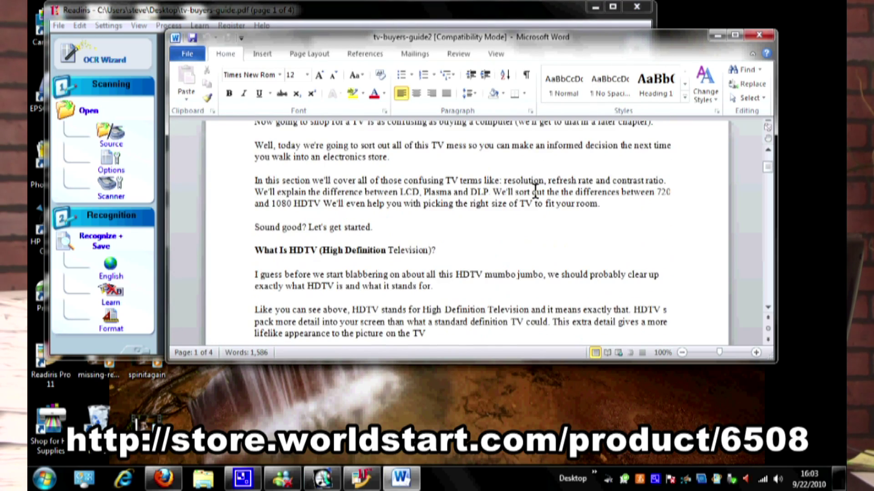
scroll(535, 190, down, 20)
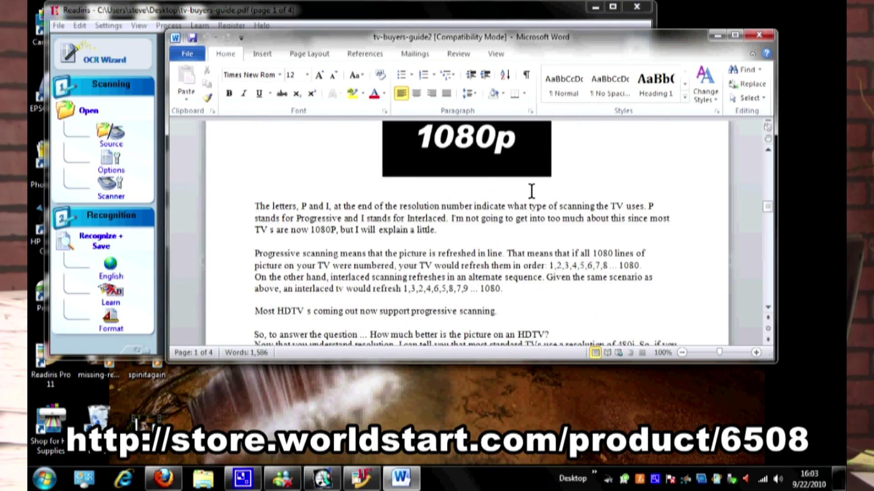
scroll(532, 191, down, 12)
scroll(530, 191, up, 20)
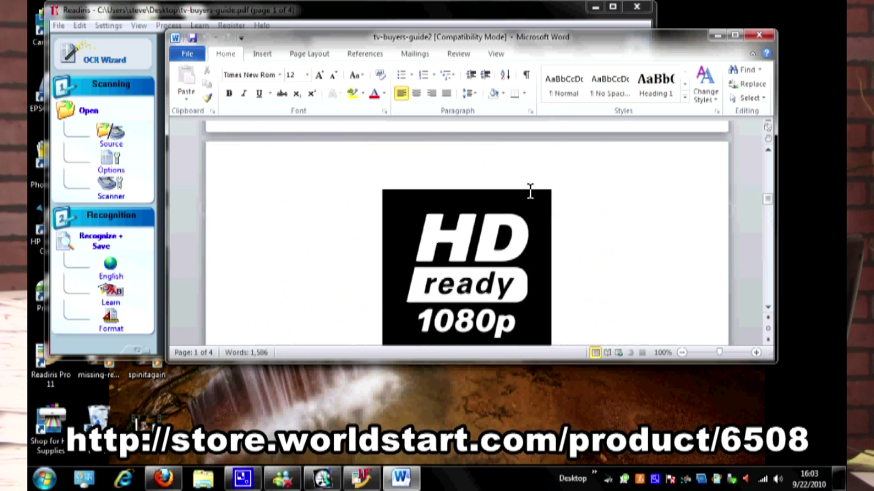
scroll(530, 191, down, 15)
scroll(500, 187, up, 5)
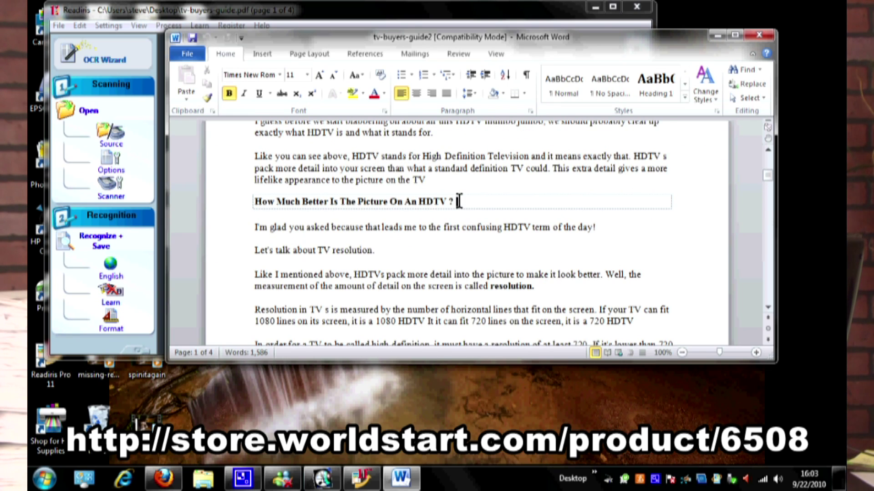